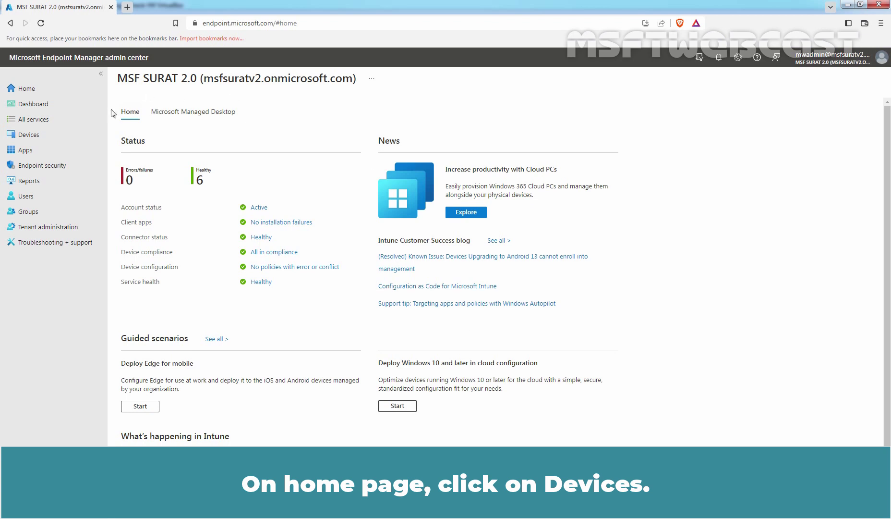
Review the list of all enrolled devices and the members of the TestUsers group.
{"action": "left_click", "coordinate": [37, 135]}
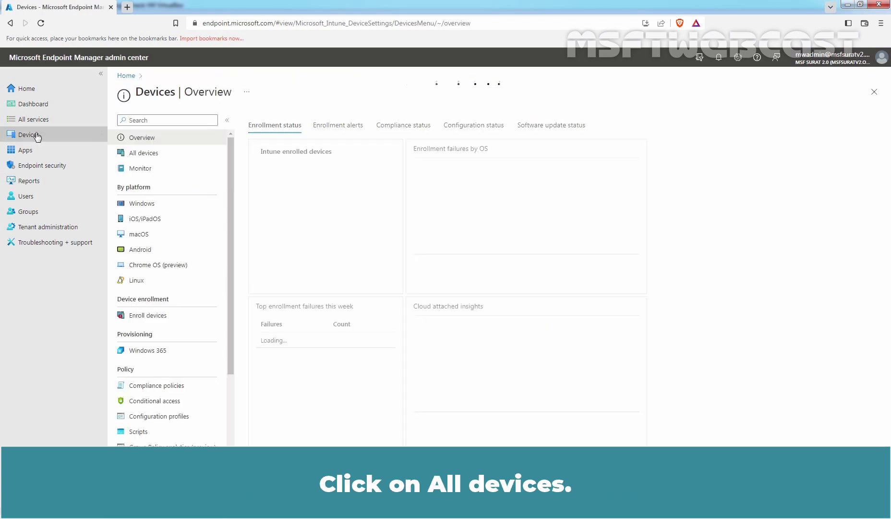
{"action": "left_click", "coordinate": [151, 155]}
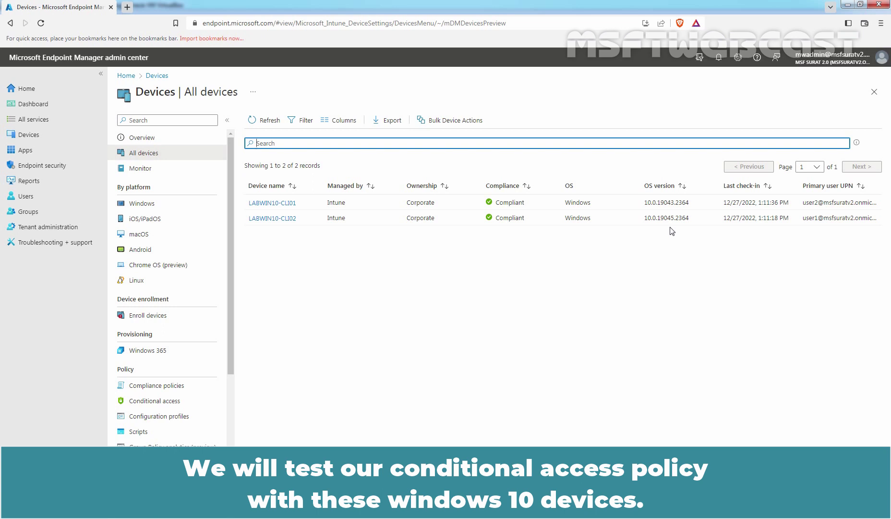
{"action": "left_click", "coordinate": [23, 216]}
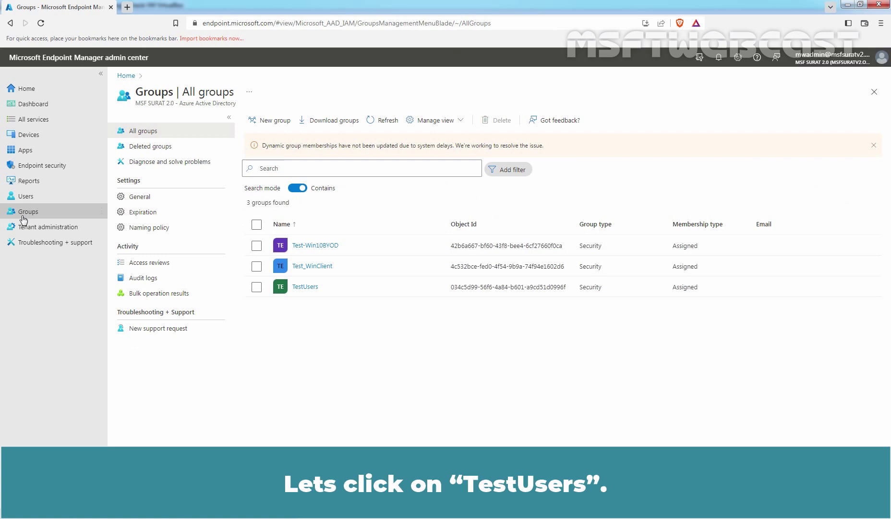
{"action": "left_click", "coordinate": [304, 288]}
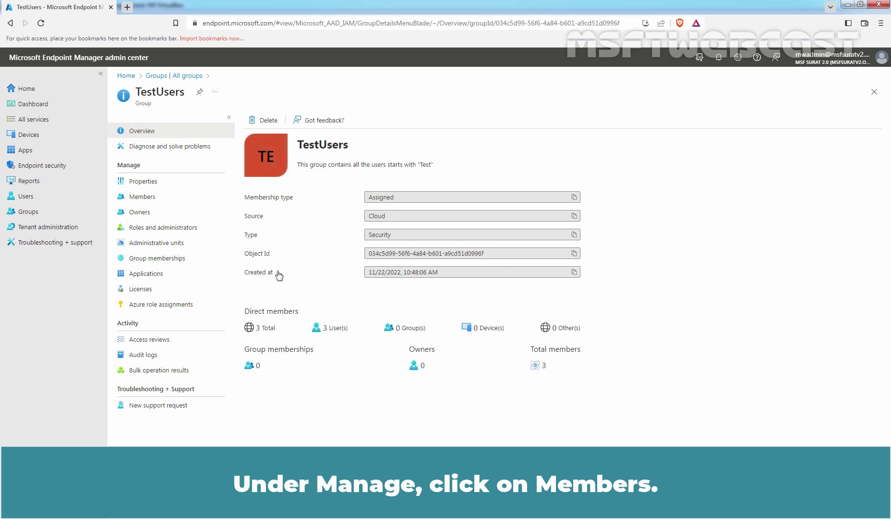
{"action": "left_click", "coordinate": [149, 202]}
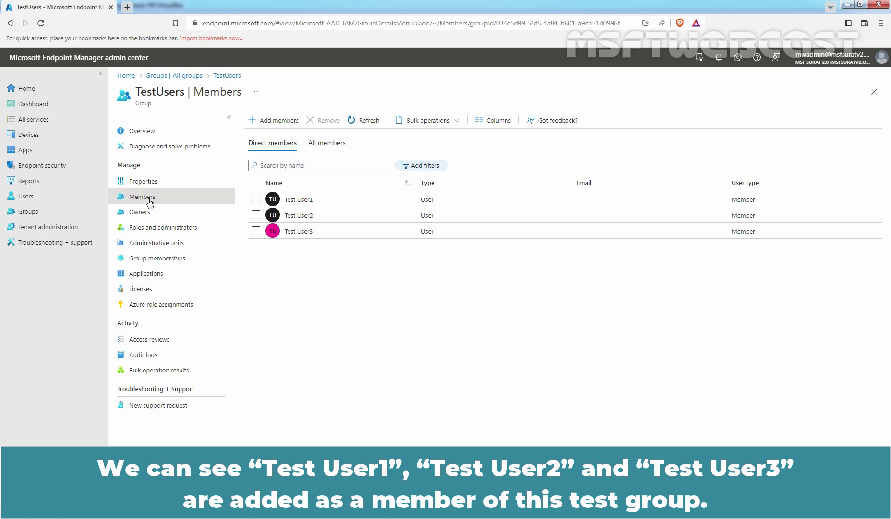
Start a new Conditional Access policy under Endpoint security, named "Test Conditional Access Policy with Filter for Devices".
{"action": "left_click", "coordinate": [33, 166]}
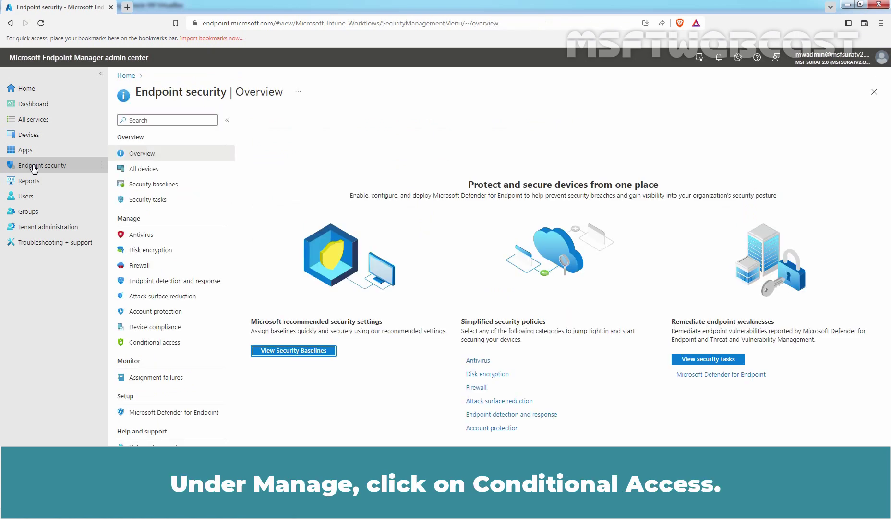
{"action": "left_click", "coordinate": [153, 344]}
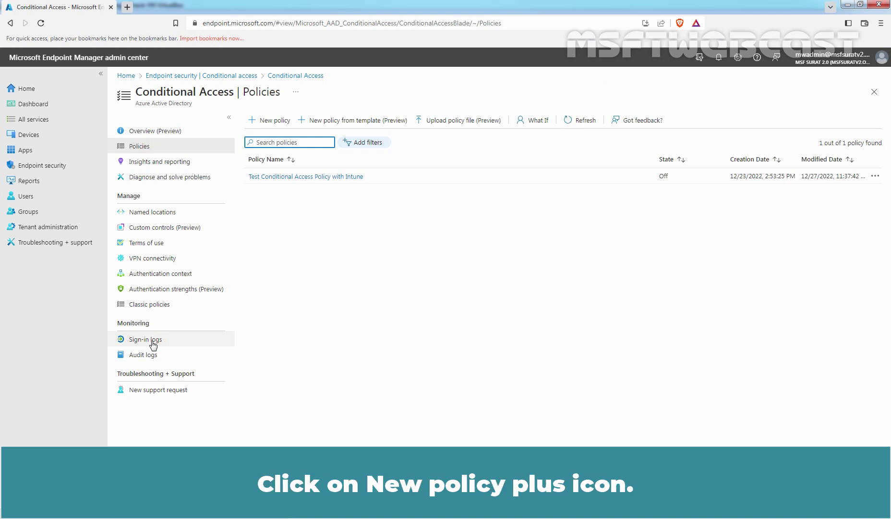
{"action": "left_click", "coordinate": [264, 127]}
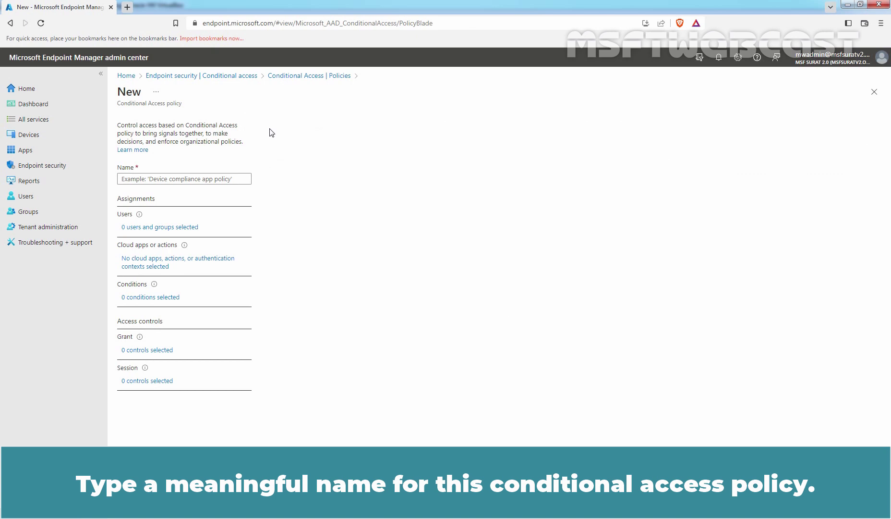
{"action": "left_click", "coordinate": [207, 178]}
{"action": "type", "text": "Test Conditional Access Policy with Filter for Devices"}
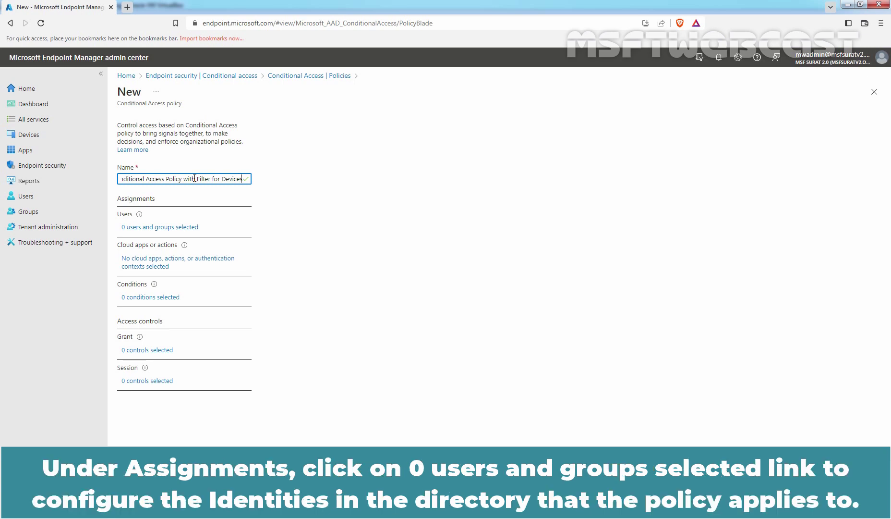
Assign the policy to selected users and groups, including the TestUsers group.
{"action": "left_click", "coordinate": [186, 228]}
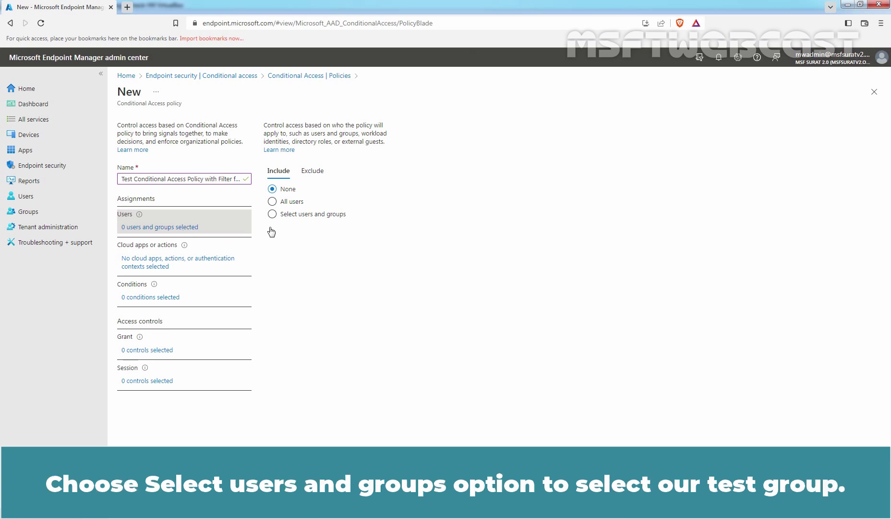
{"action": "left_click", "coordinate": [290, 218]}
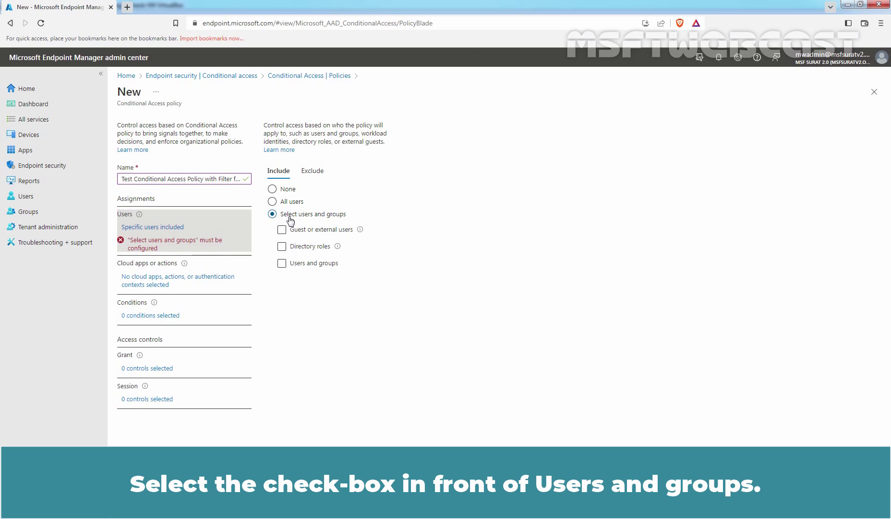
{"action": "left_click", "coordinate": [282, 265]}
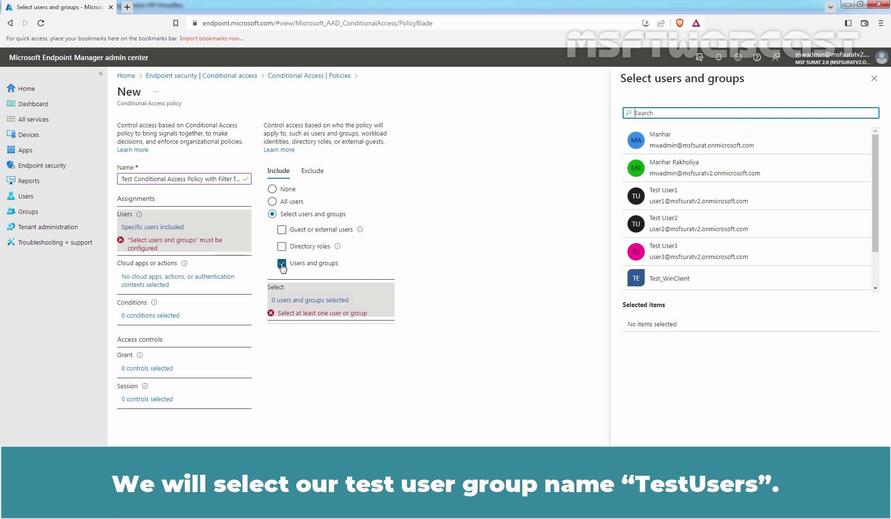
{"action": "scroll", "coordinate": [730, 211], "scroll_direction": "down", "scroll_amount": 2}
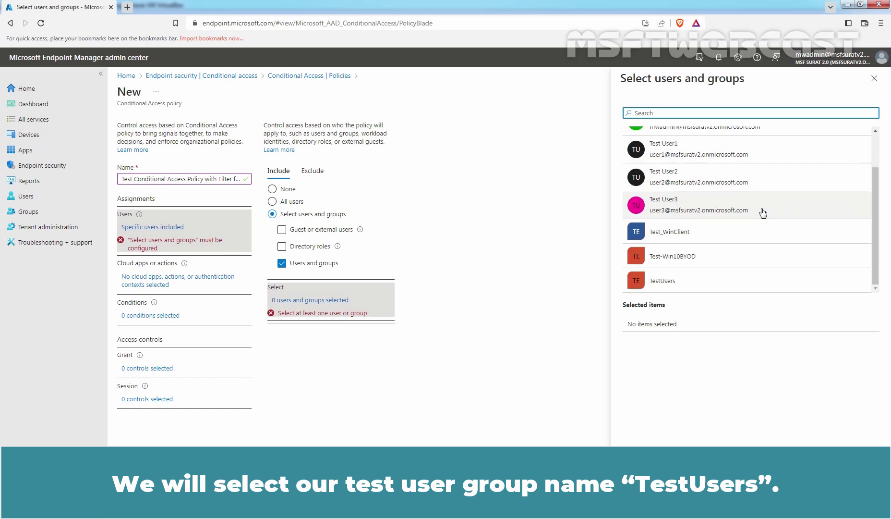
{"action": "left_click", "coordinate": [678, 287]}
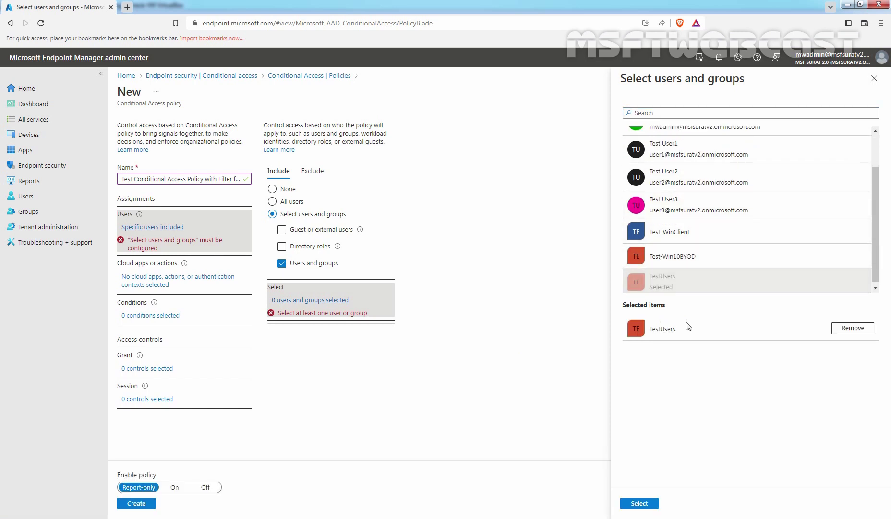
{"action": "left_click", "coordinate": [640, 504]}
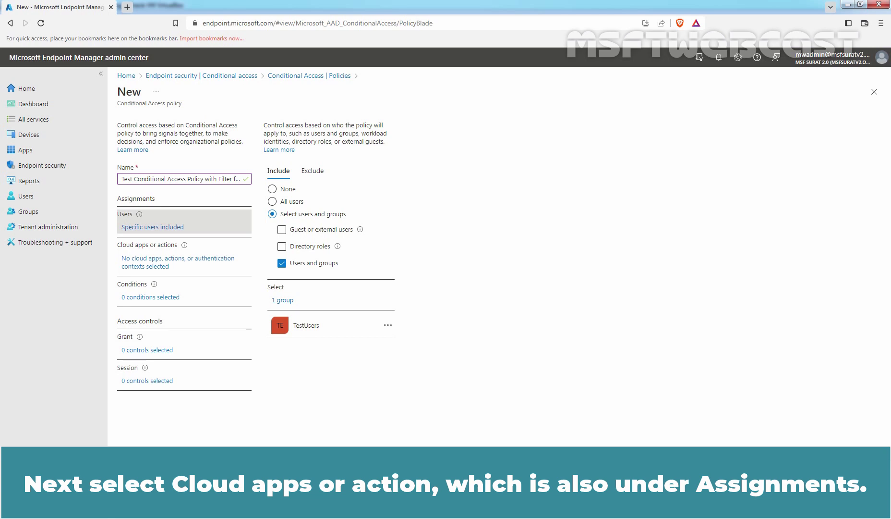
Target the policy at selected cloud apps, including Microsoft Azure Management.
{"action": "left_click", "coordinate": [155, 266]}
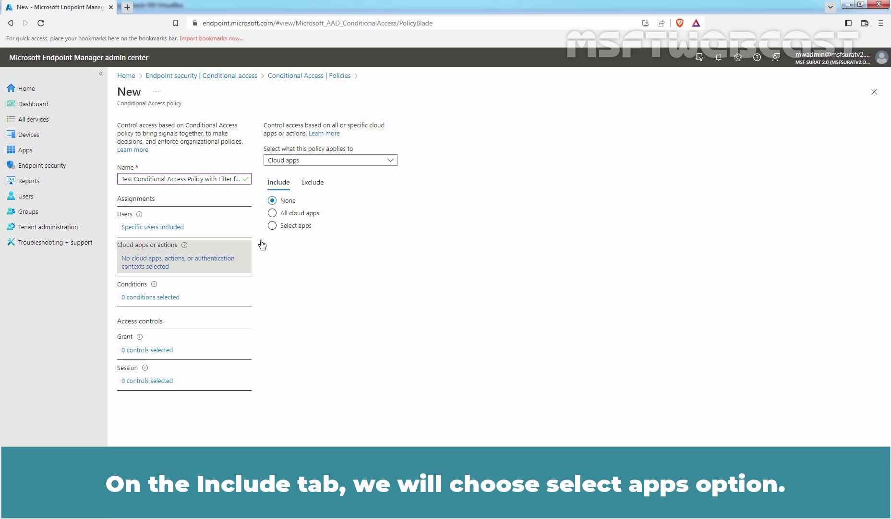
{"action": "left_click", "coordinate": [272, 225]}
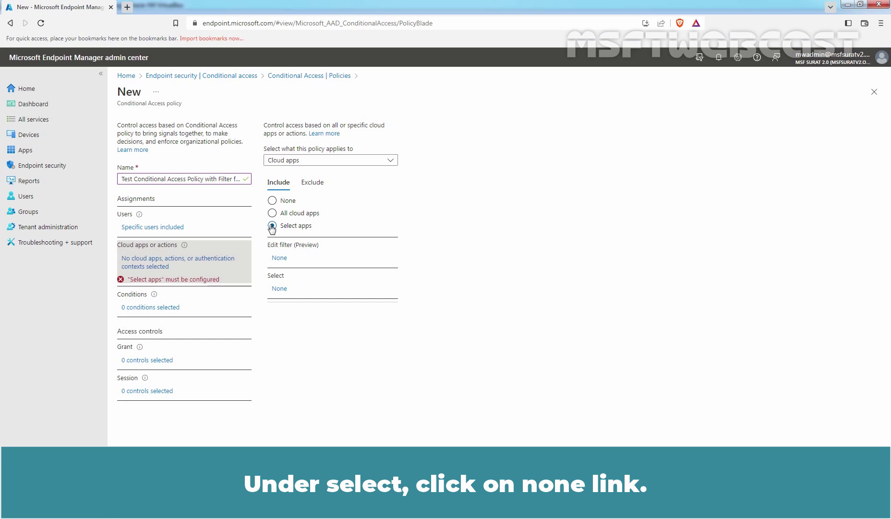
{"action": "left_click", "coordinate": [280, 289]}
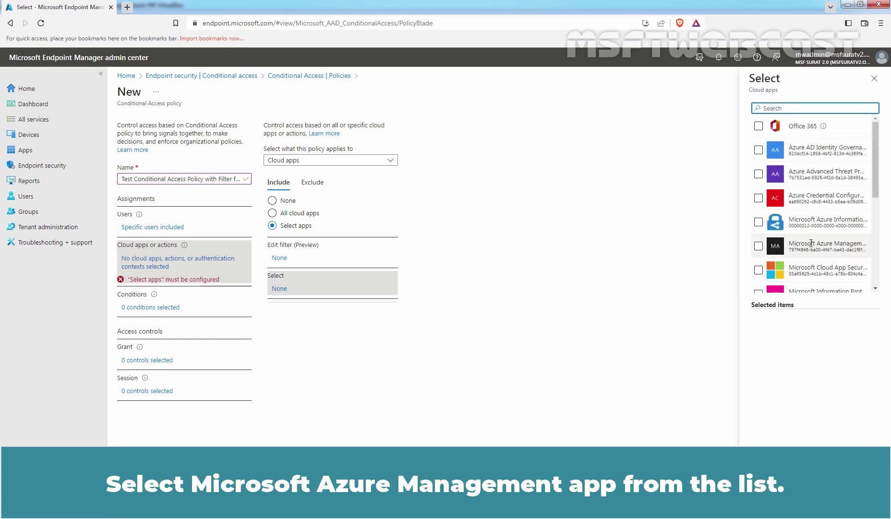
{"action": "left_click", "coordinate": [760, 245]}
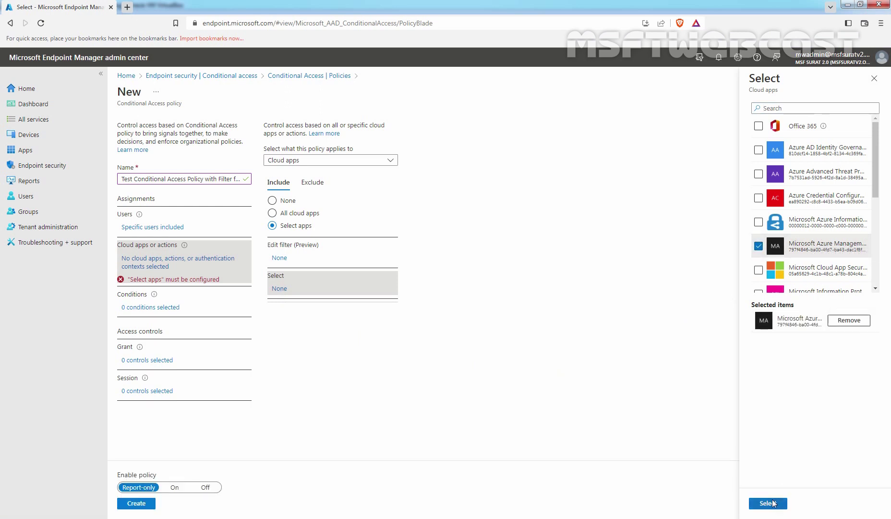
{"action": "left_click", "coordinate": [769, 503]}
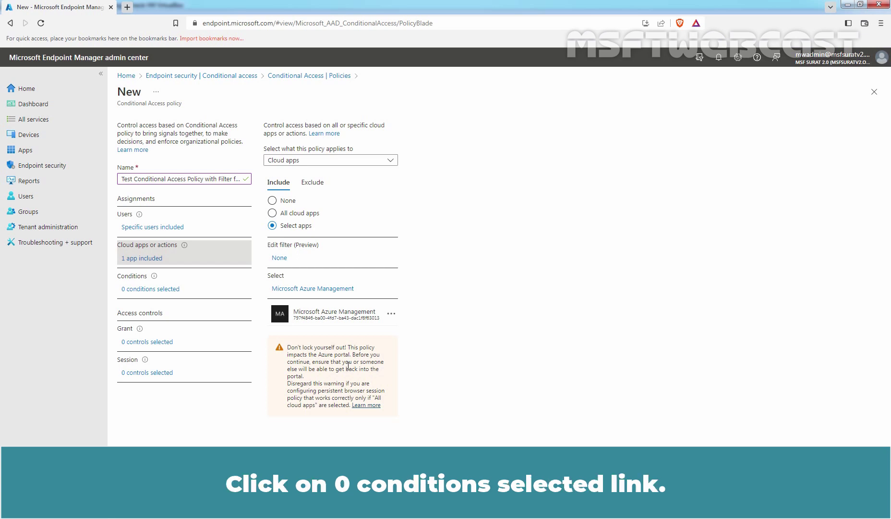
Enable the policy's Filter for devices condition and set it to exclude filtered devices from the policy.
{"action": "left_click", "coordinate": [145, 290]}
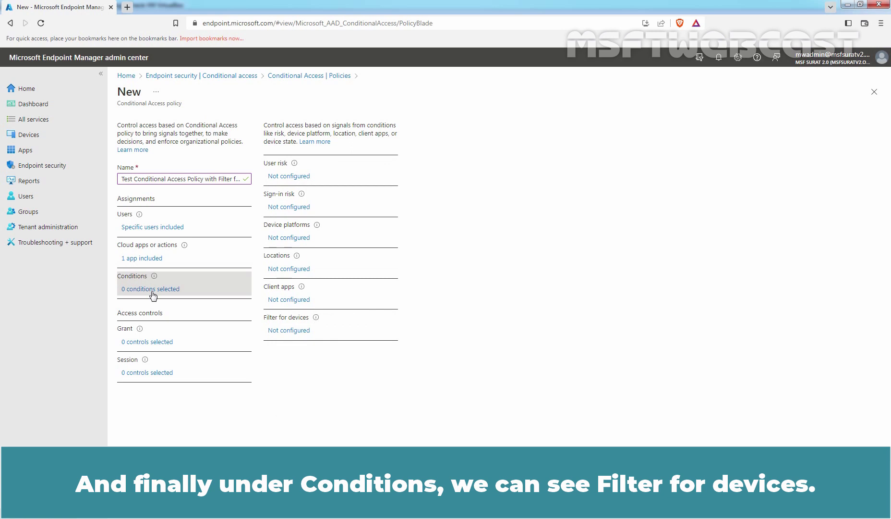
{"action": "left_click", "coordinate": [292, 331]}
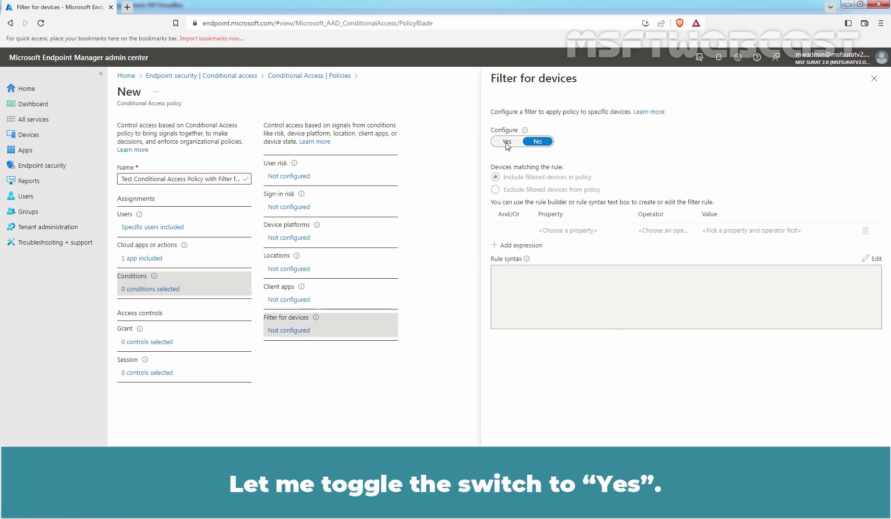
{"action": "left_click", "coordinate": [507, 143]}
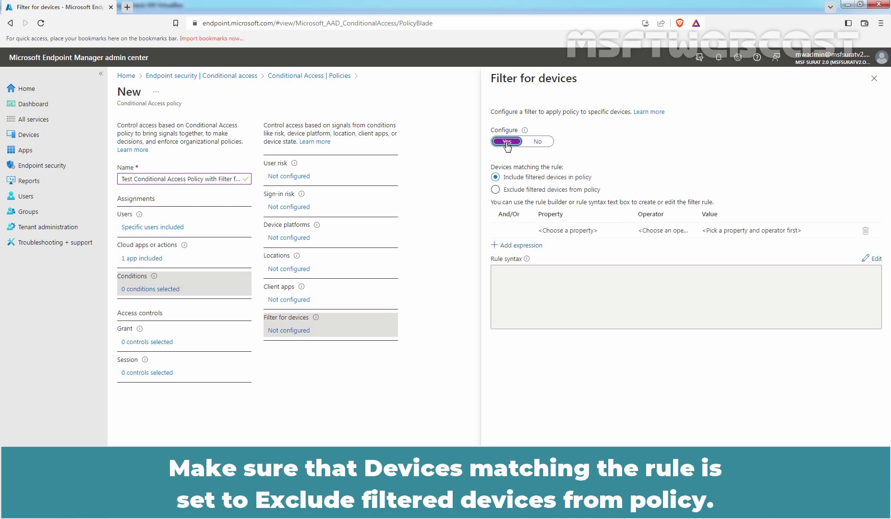
{"action": "left_click", "coordinate": [495, 190]}
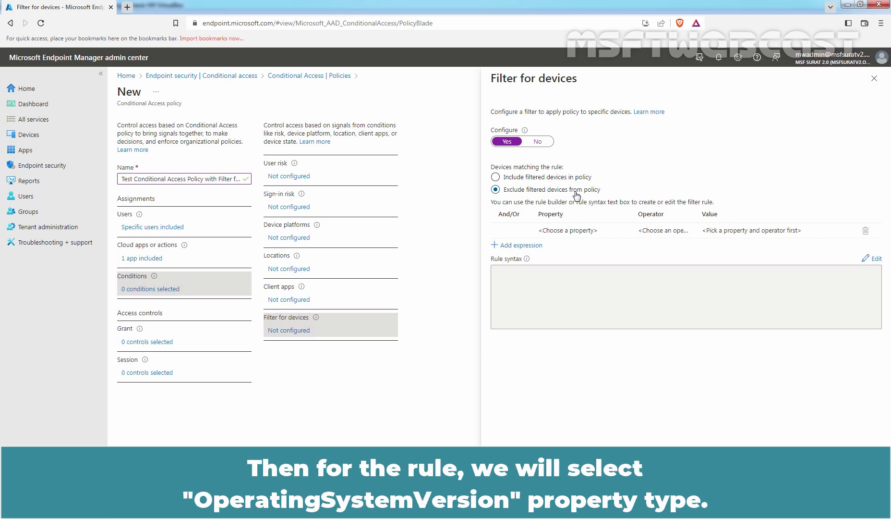
Define the device filter rule as OperatingSystemVersion Starts with 10.0.19045 and apply the filter.
{"action": "left_click", "coordinate": [589, 232]}
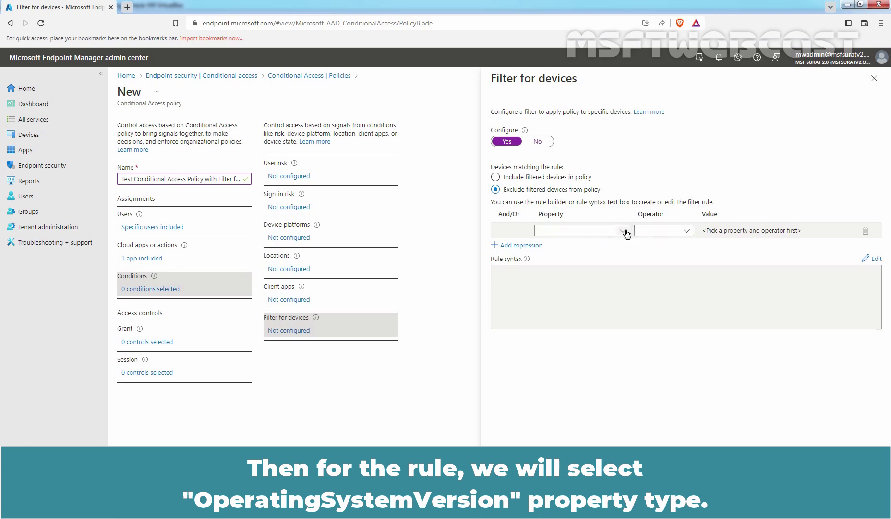
{"action": "left_click", "coordinate": [623, 232]}
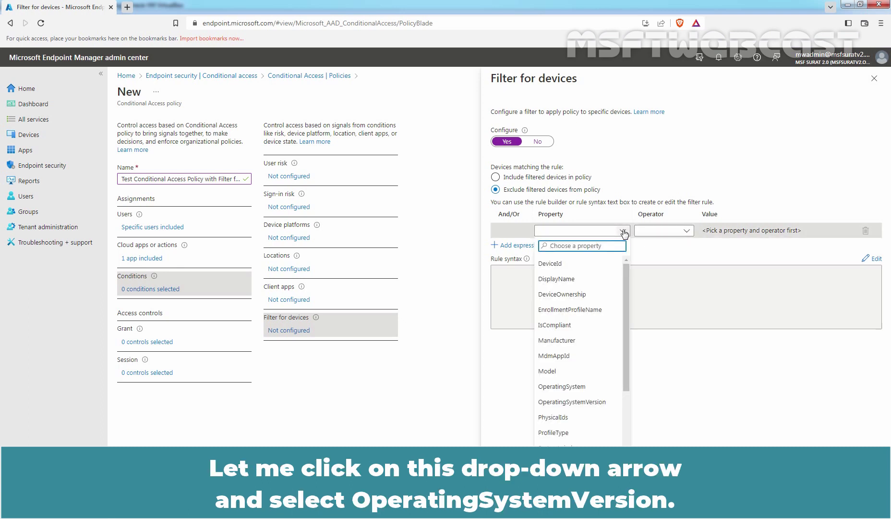
{"action": "left_click", "coordinate": [572, 401]}
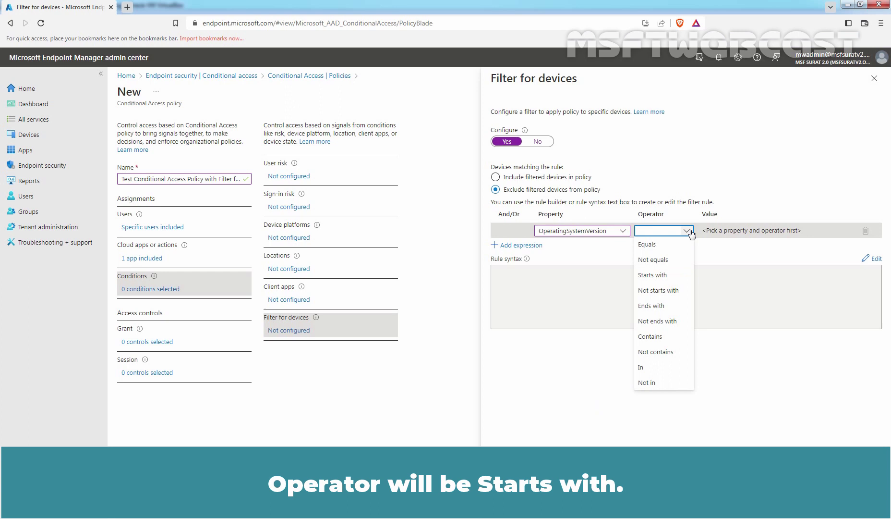
{"action": "left_click", "coordinate": [667, 275]}
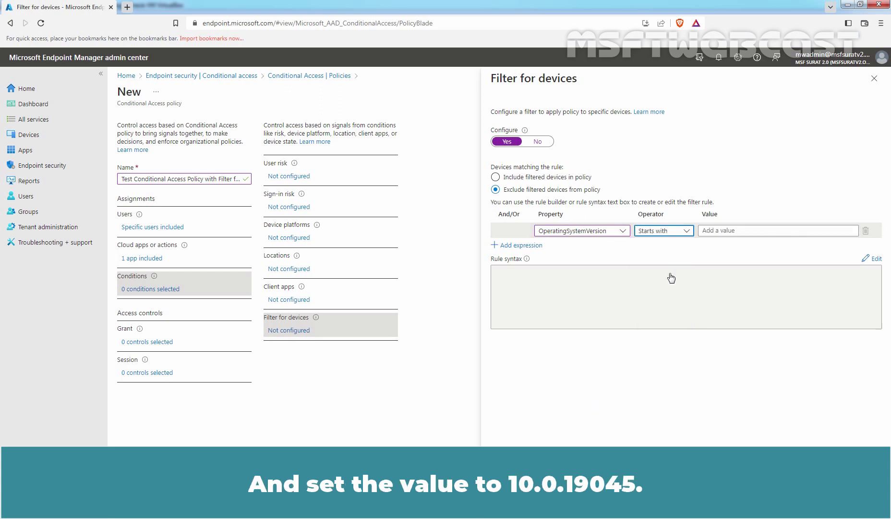
{"action": "left_click", "coordinate": [721, 230]}
{"action": "type", "text": "10"}
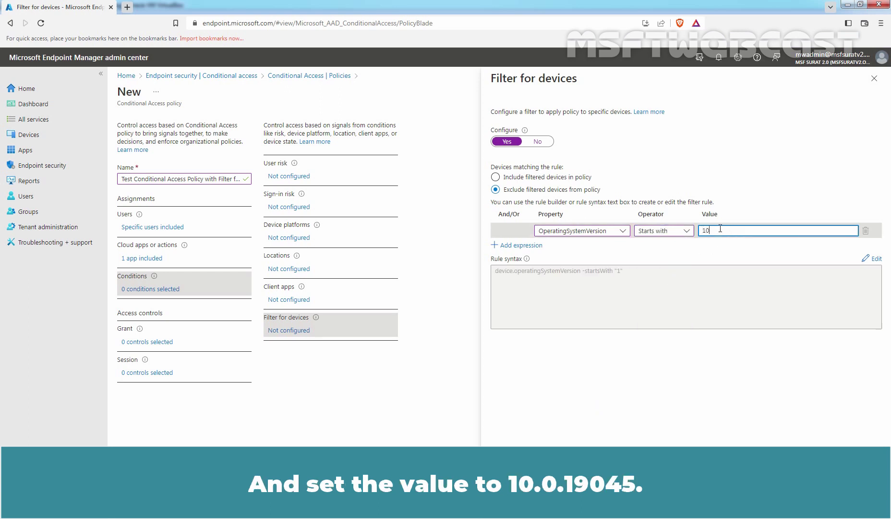
{"action": "type", "text": ".0.19045"}
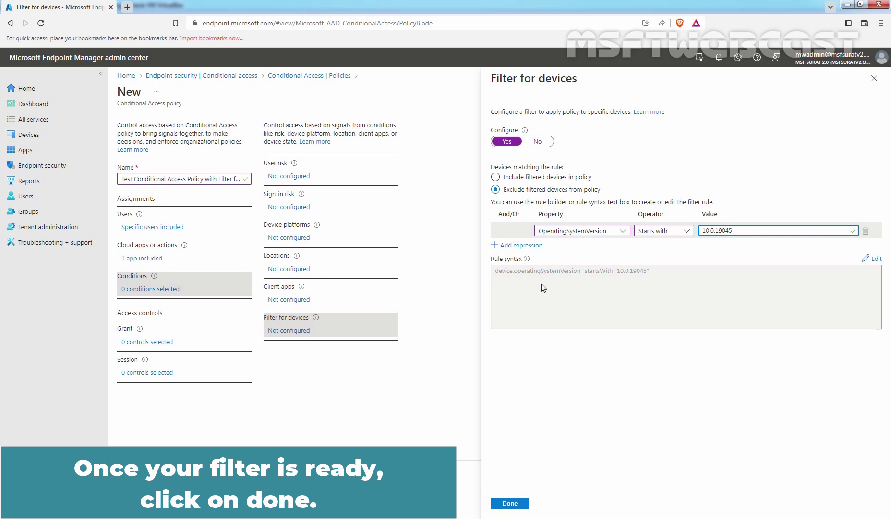
{"action": "left_click", "coordinate": [510, 503]}
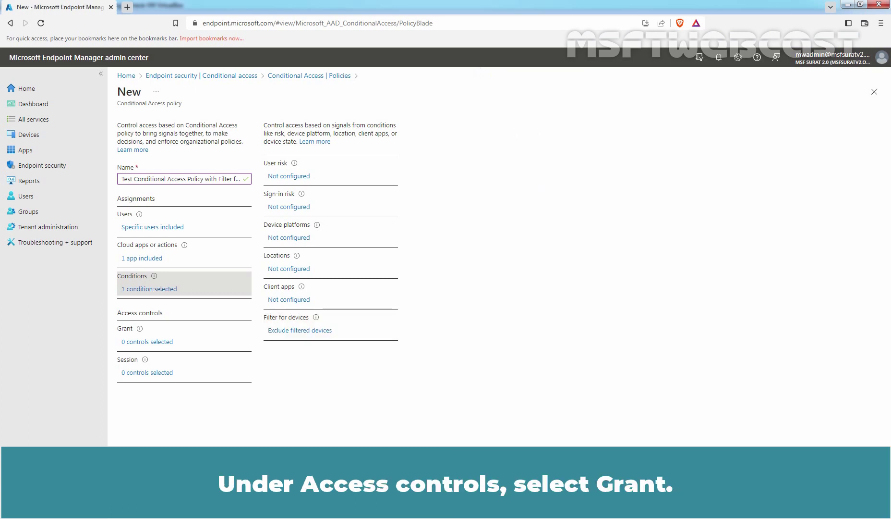
Set the policy's grant control to Block access and switch Enable policy to On.
{"action": "left_click", "coordinate": [154, 342]}
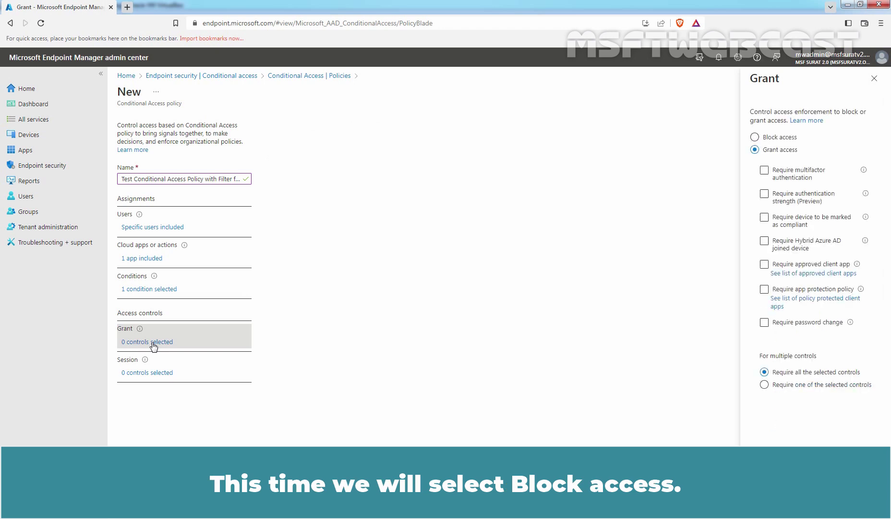
{"action": "left_click", "coordinate": [756, 138]}
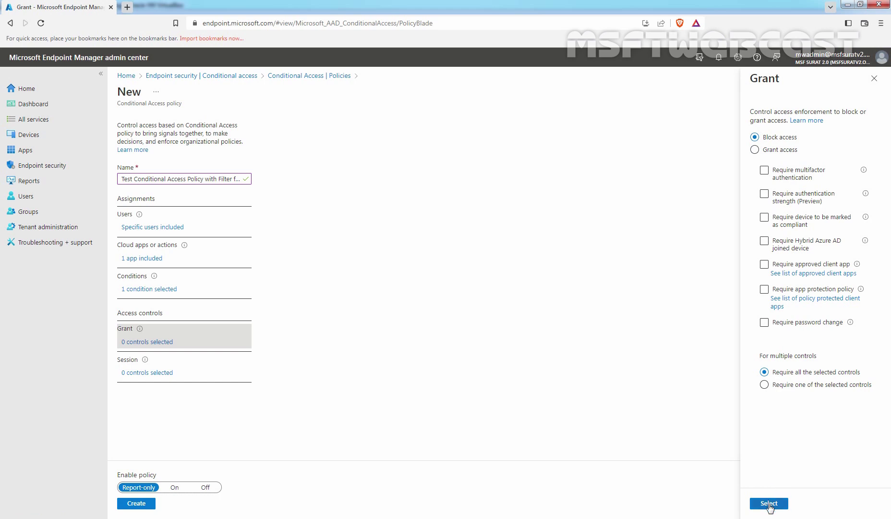
{"action": "left_click", "coordinate": [769, 503]}
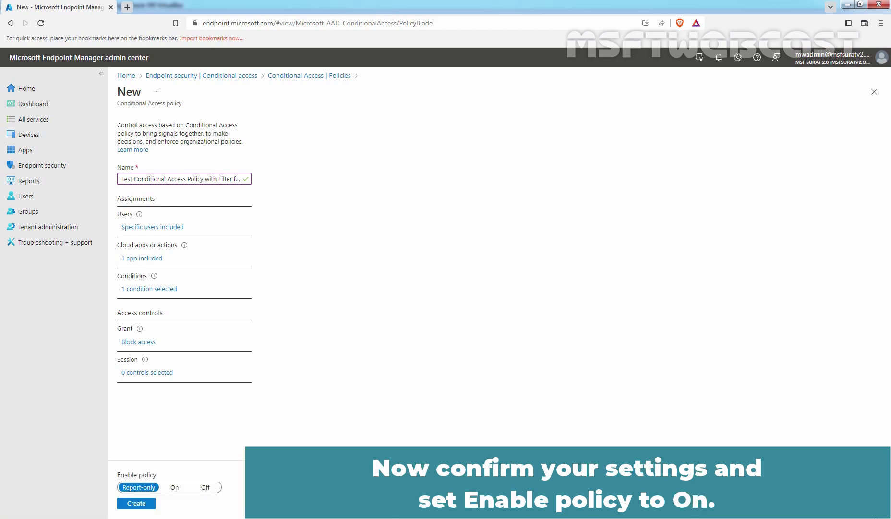
{"action": "left_click", "coordinate": [173, 487]}
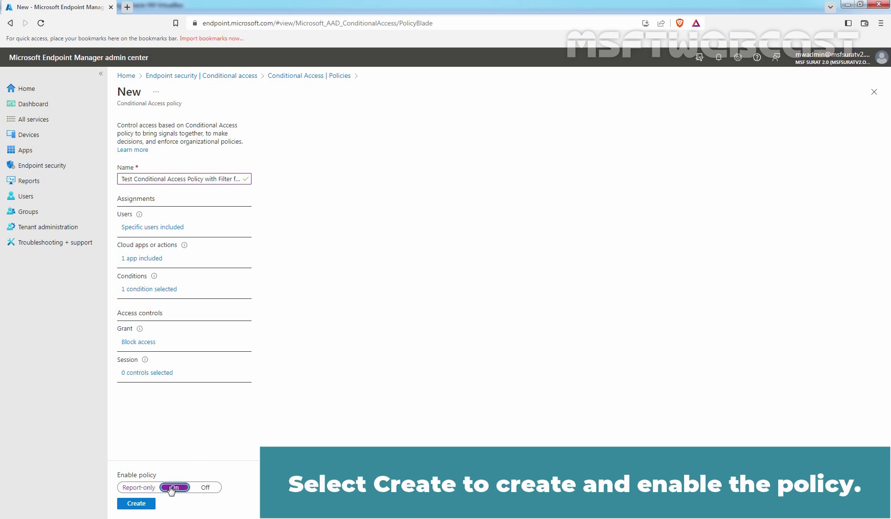
Create the configured Conditional Access policy with its filter for devices.
{"action": "left_click", "coordinate": [136, 503]}
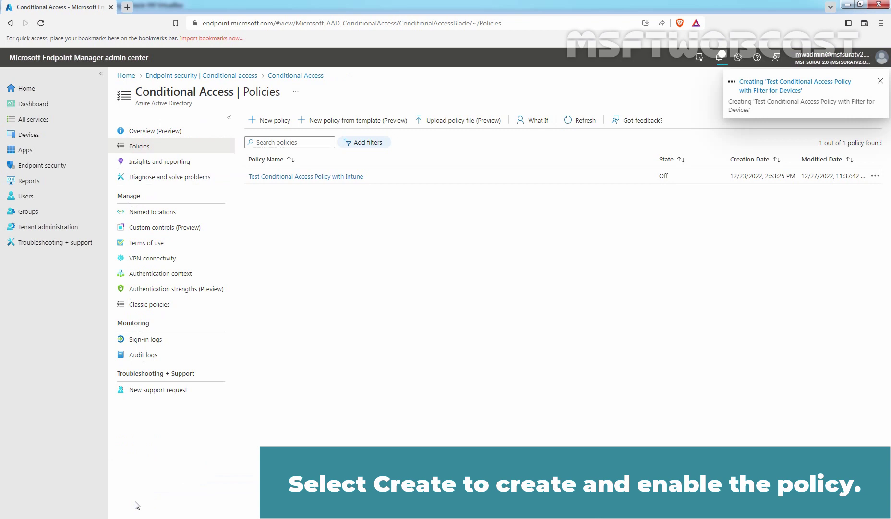
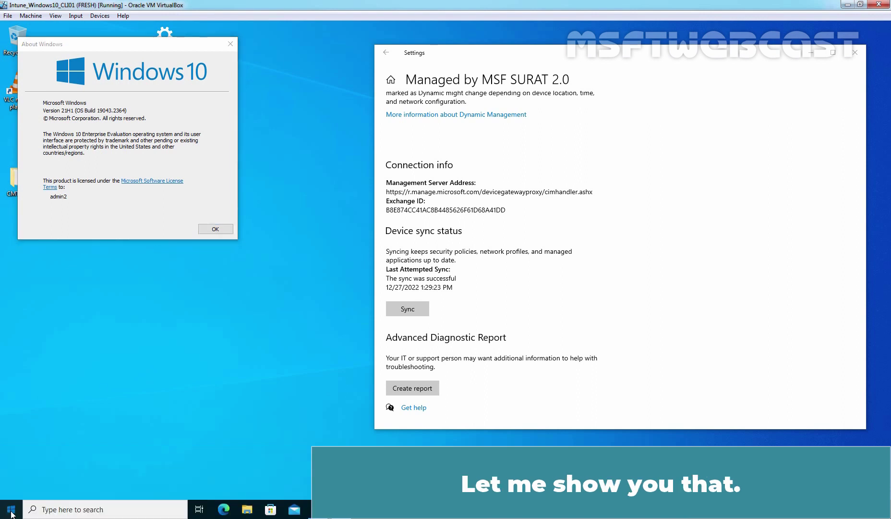
Switch to the Intune_Windows10_CLI01 virtual machine and check which user account is signed in to Windows.
{"action": "left_click", "coordinate": [12, 513]}
{"action": "mouse_move", "coordinate": [17, 206]}
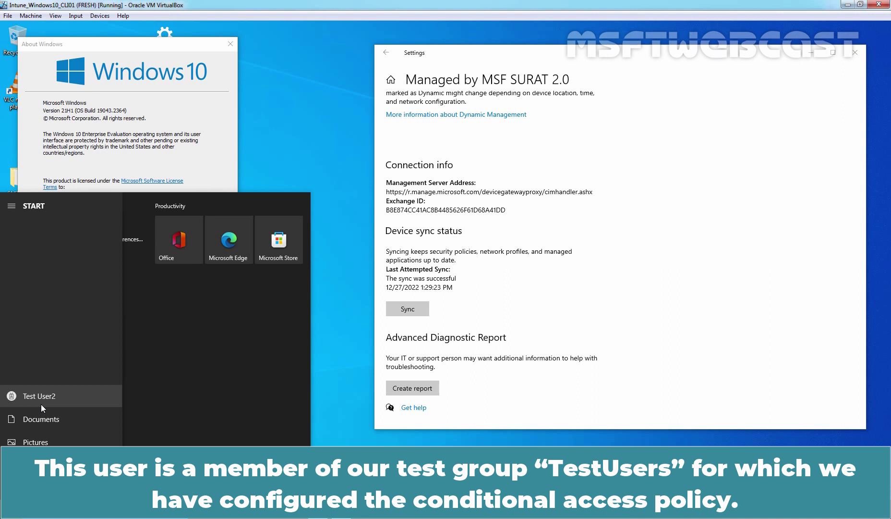
{"action": "left_click", "coordinate": [329, 130]}
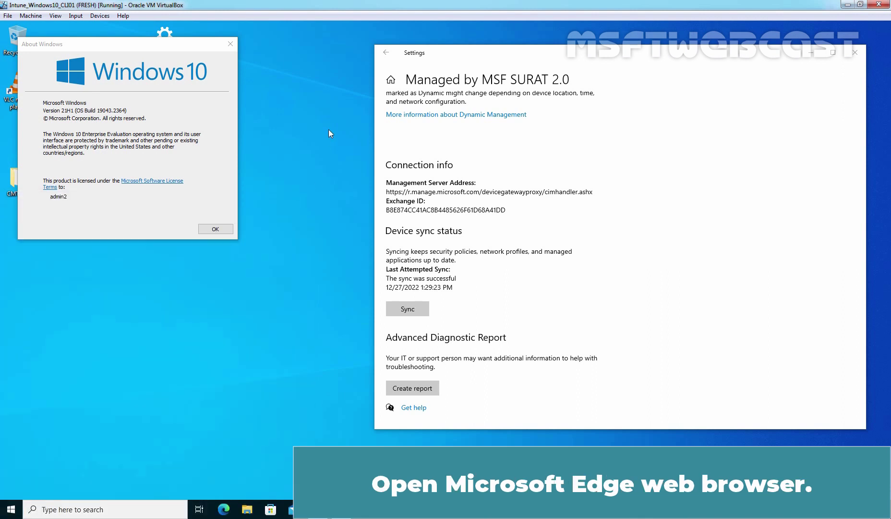
Test access to the Azure portal from the CLI01 machine by opening portal.azure.com in Microsoft Edge.
{"action": "left_click", "coordinate": [222, 511]}
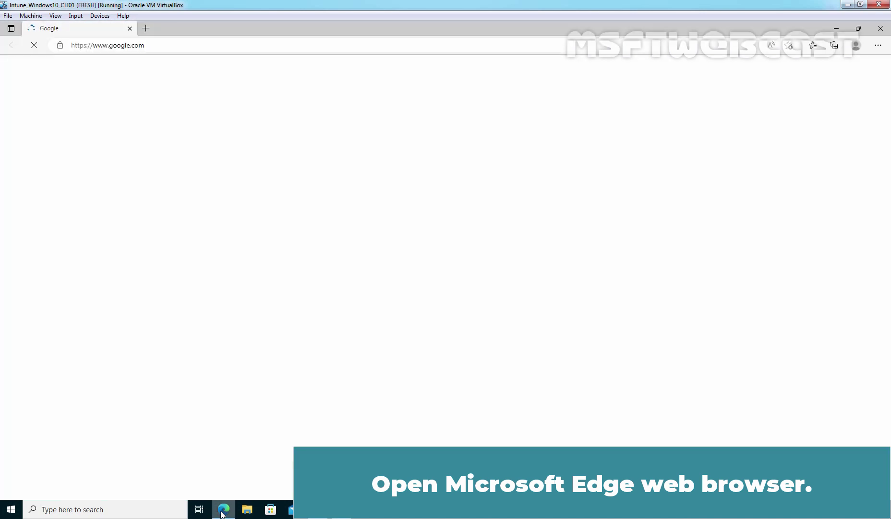
{"action": "left_click", "coordinate": [176, 46]}
{"action": "type", "text": "portal.azure.com"}
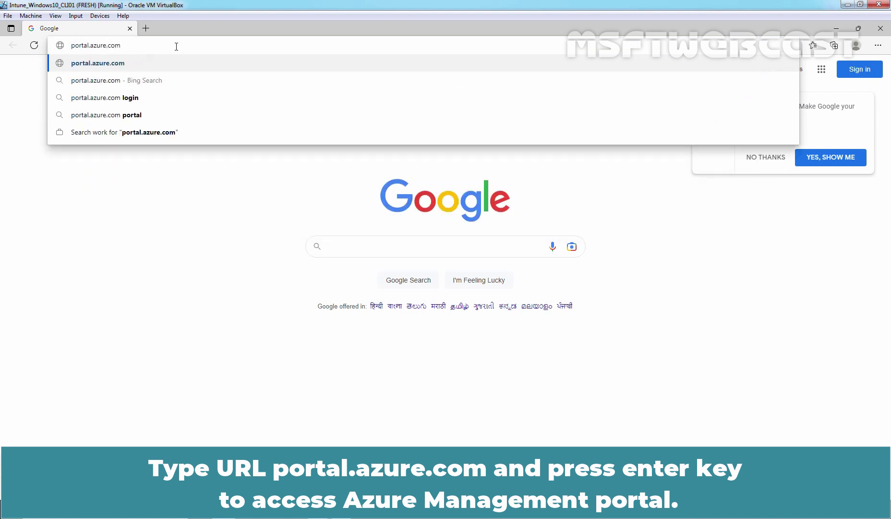
{"action": "key", "text": "Return"}
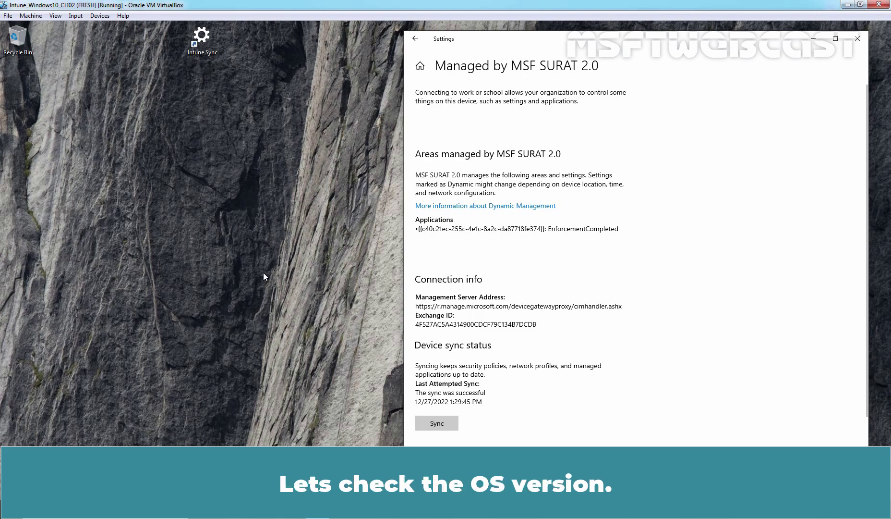
Switch to the Intune_Windows10_CLI02 virtual machine and run winver to check its Windows version.
{"action": "key", "text": "super+r"}
{"action": "type", "text": "w"}
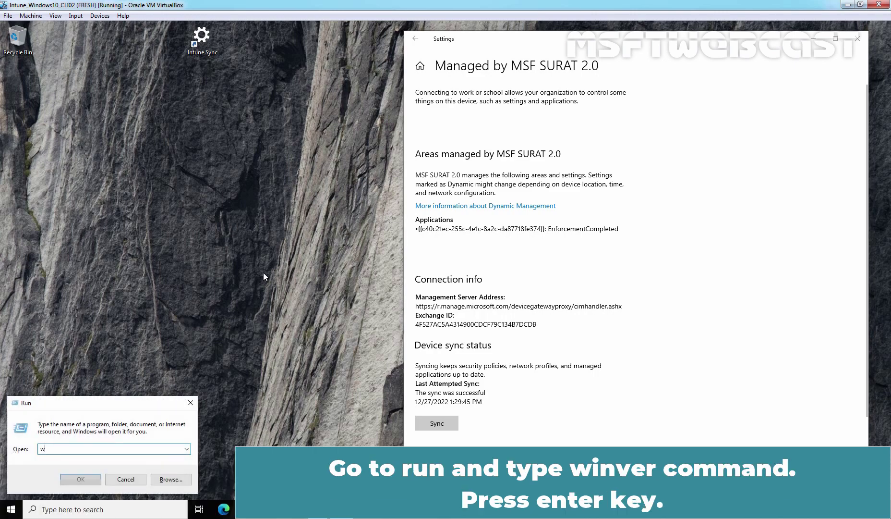
{"action": "type", "text": "inver"}
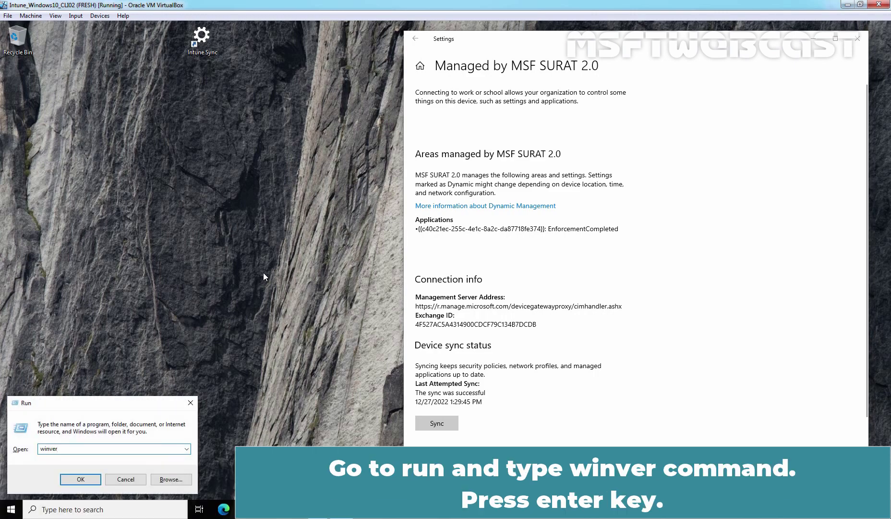
{"action": "key", "text": "Return"}
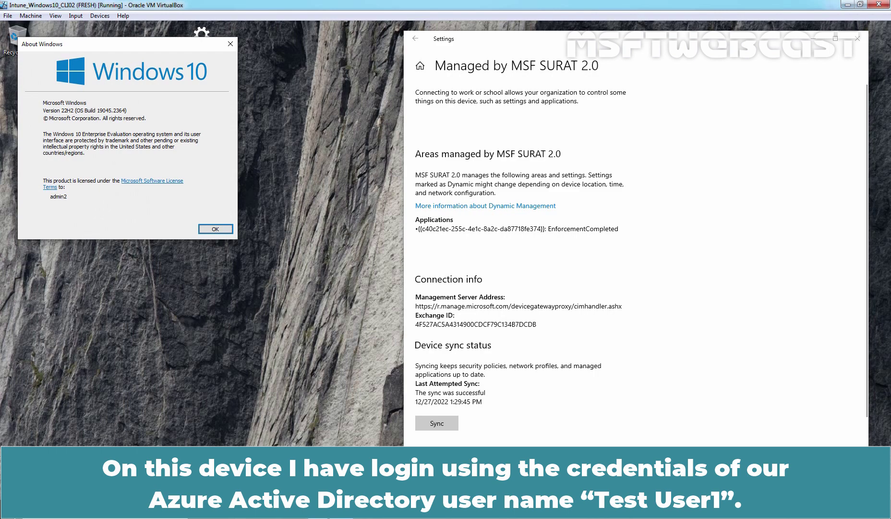
Check which user account is signed in to Windows on the CLI02 machine.
{"action": "key", "text": "super"}
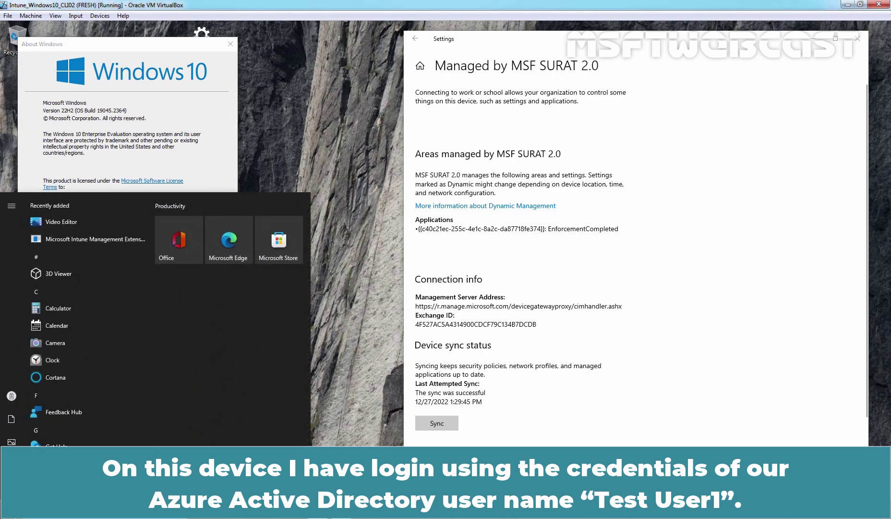
{"action": "left_click", "coordinate": [15, 209]}
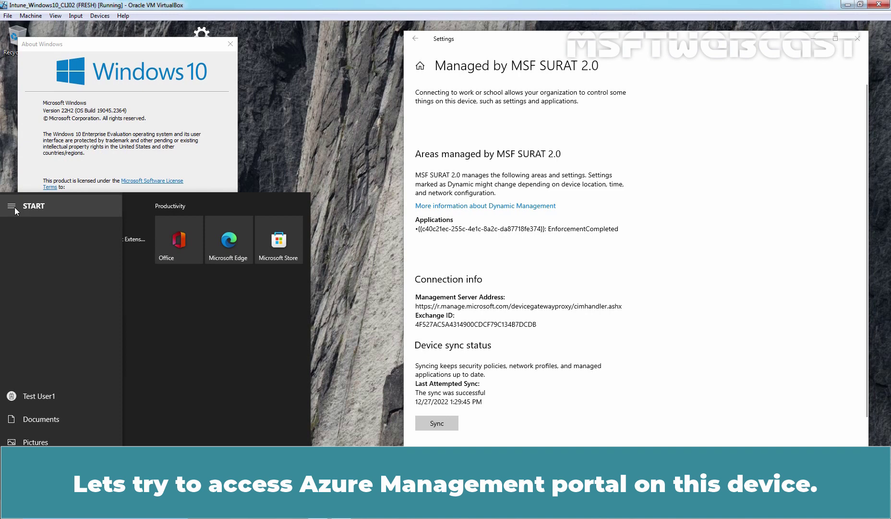
{"action": "left_click", "coordinate": [326, 292]}
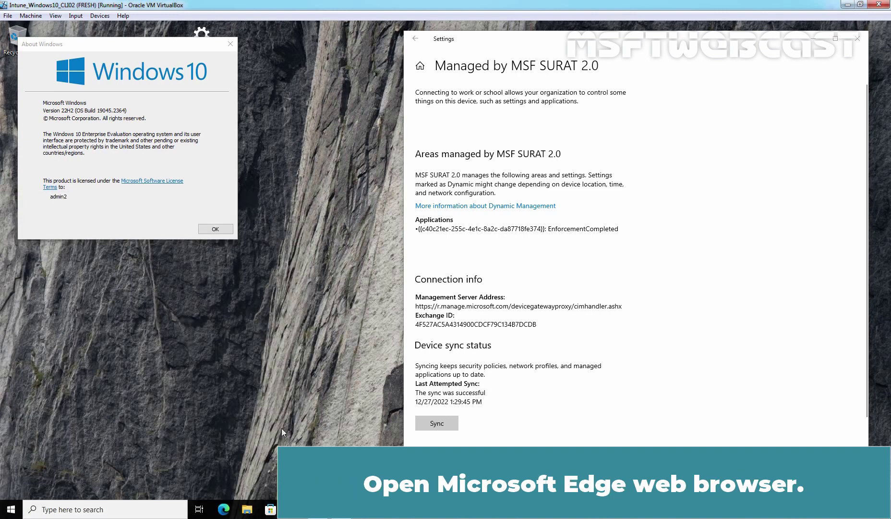
Test access to the Azure portal from the CLI02 machine by opening portal.azure.com in Microsoft Edge.
{"action": "left_click", "coordinate": [221, 510]}
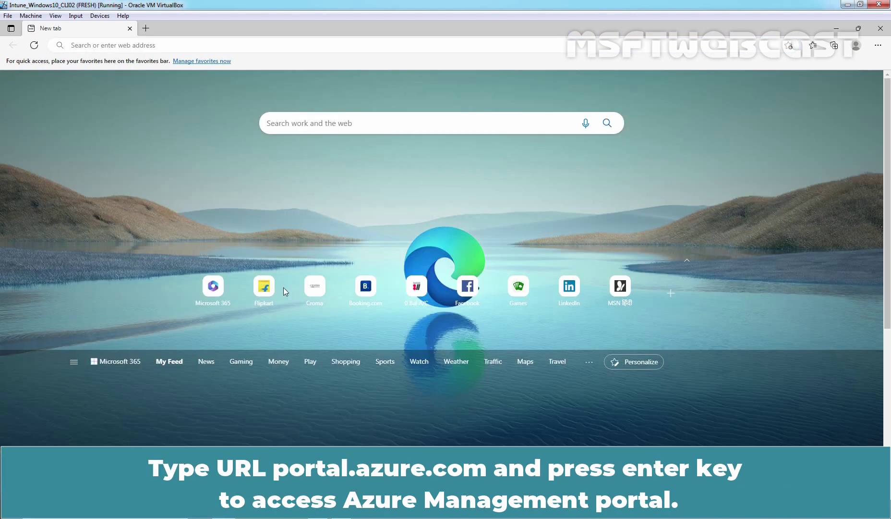
{"action": "left_click", "coordinate": [228, 46]}
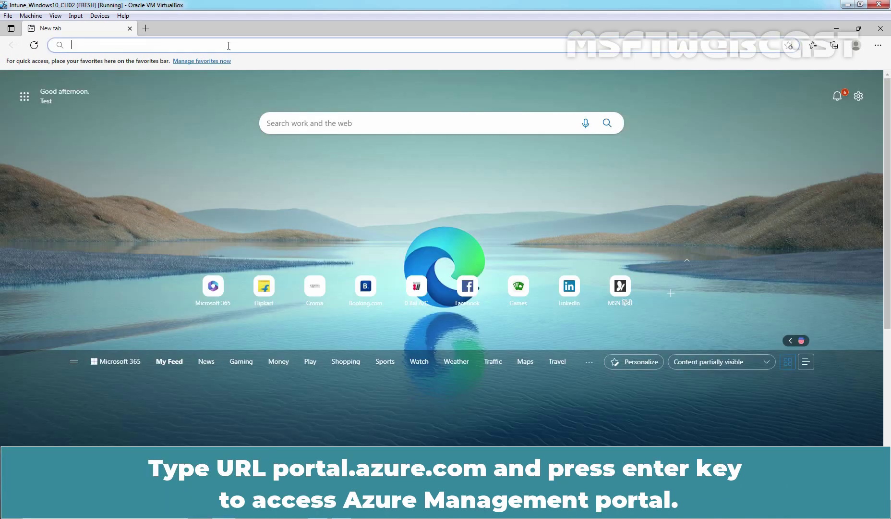
{"action": "type", "text": "portal.azure.com"}
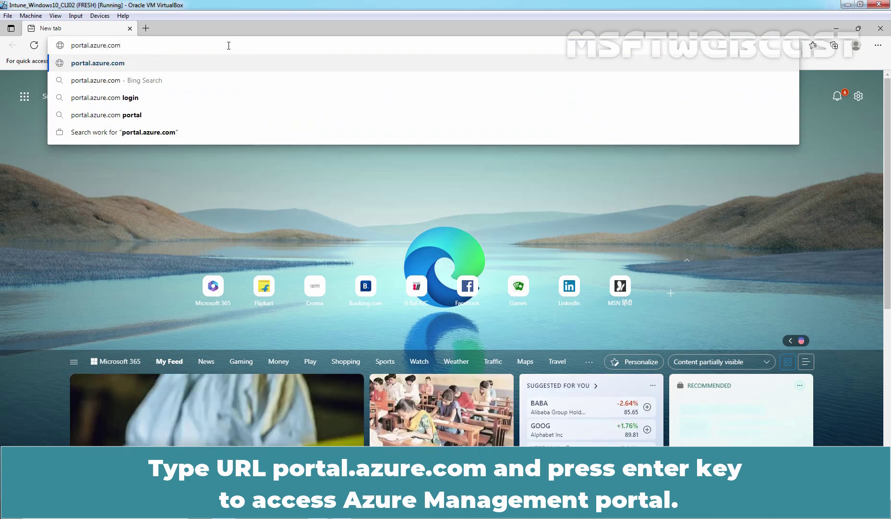
{"action": "key", "text": "Return"}
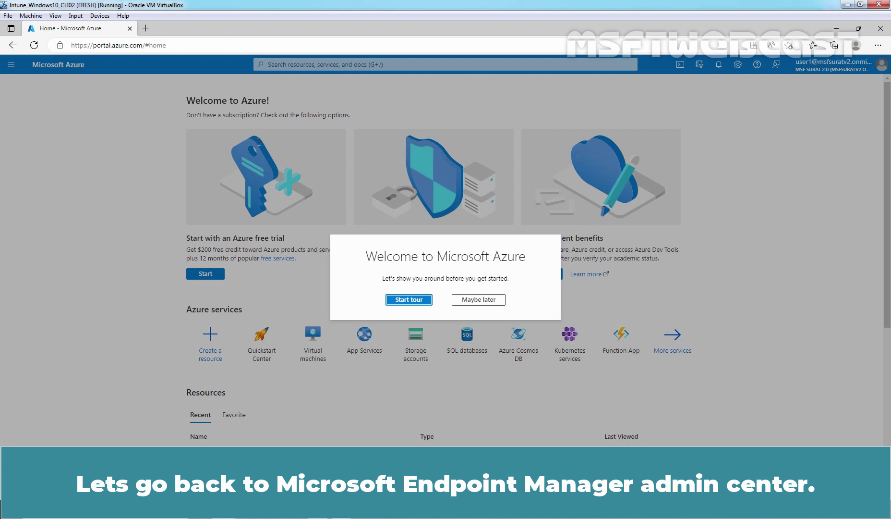
Return to the Microsoft Endpoint Manager admin center and show the refreshed Conditional Access sign-in logs.
{"action": "key", "text": "alt+Tab"}
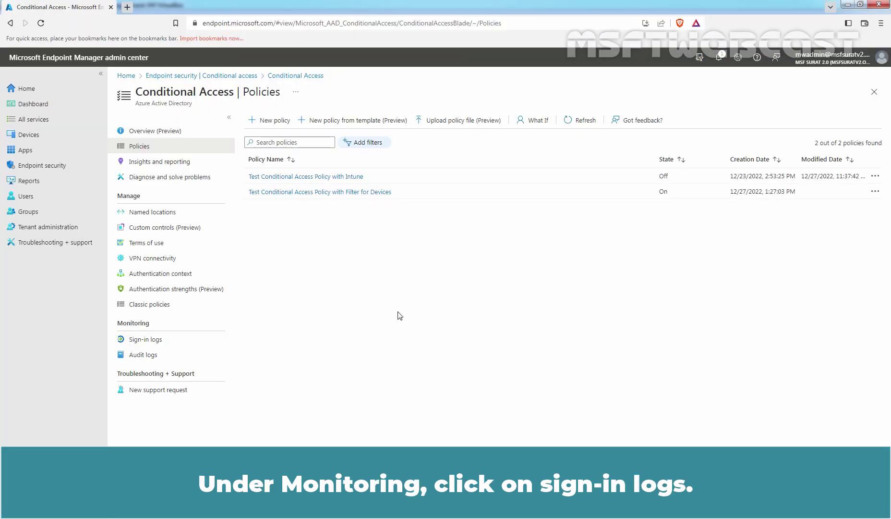
{"action": "left_click", "coordinate": [134, 341]}
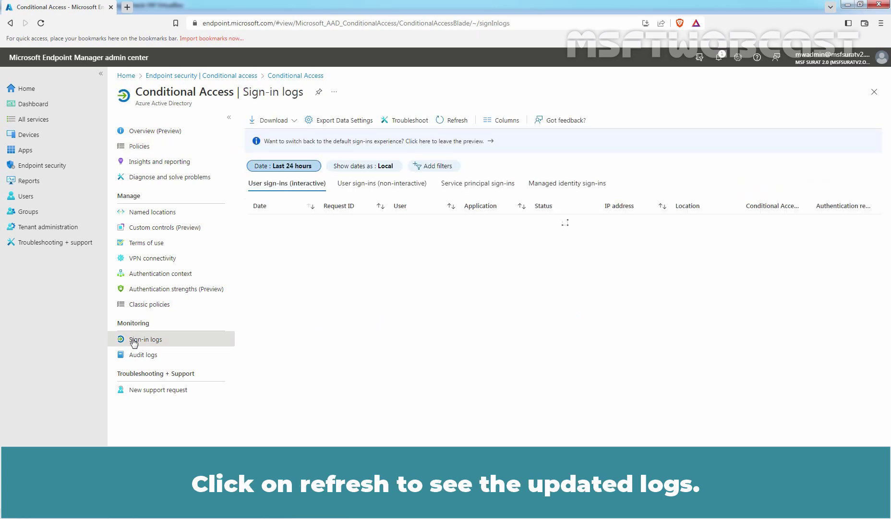
{"action": "left_click", "coordinate": [455, 122]}
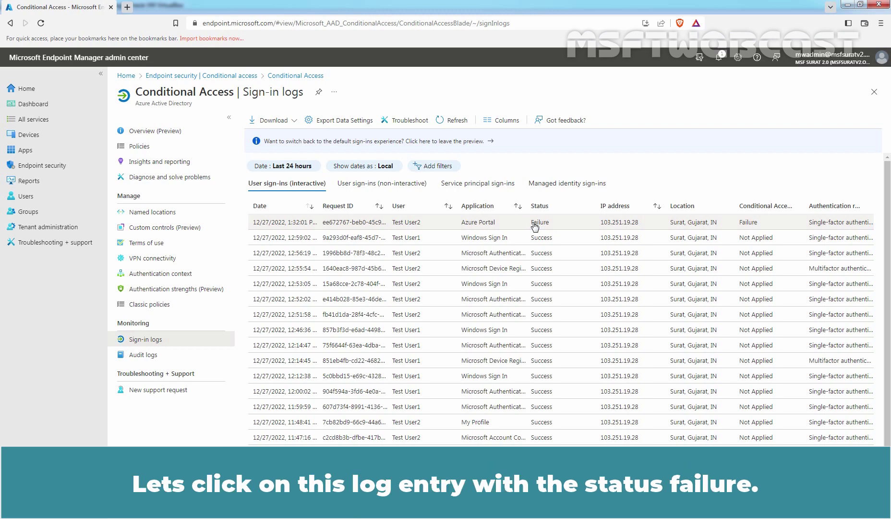
Open the failed Azure Portal sign-in entry and examine the Conditional Access details of the policy with the Block grant control.
{"action": "left_click", "coordinate": [489, 224]}
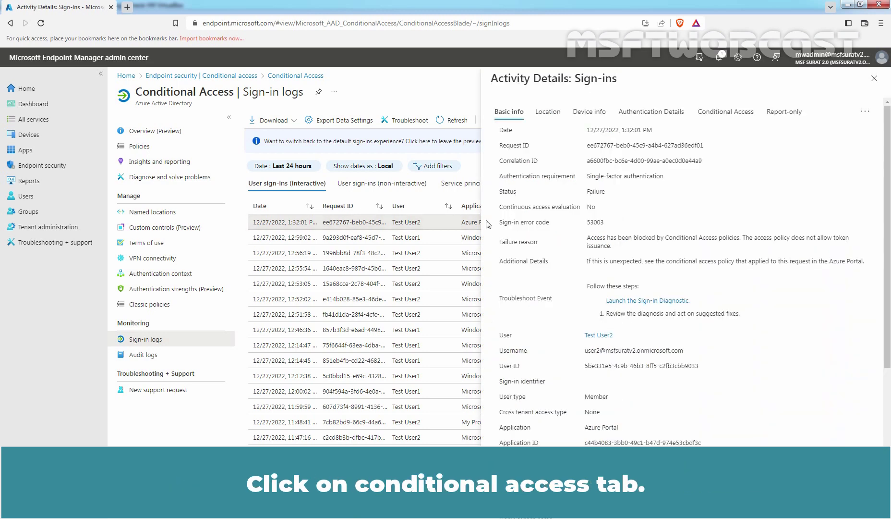
{"action": "left_click", "coordinate": [726, 113]}
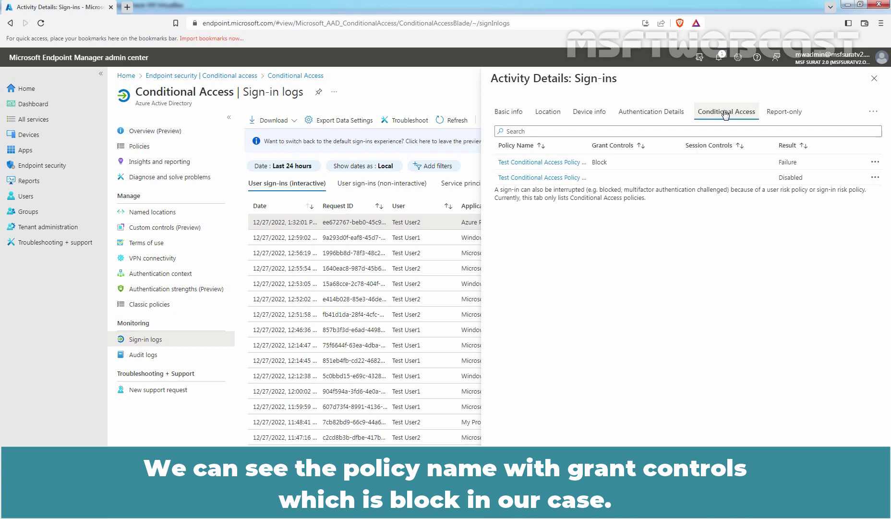
{"action": "left_click", "coordinate": [546, 164]}
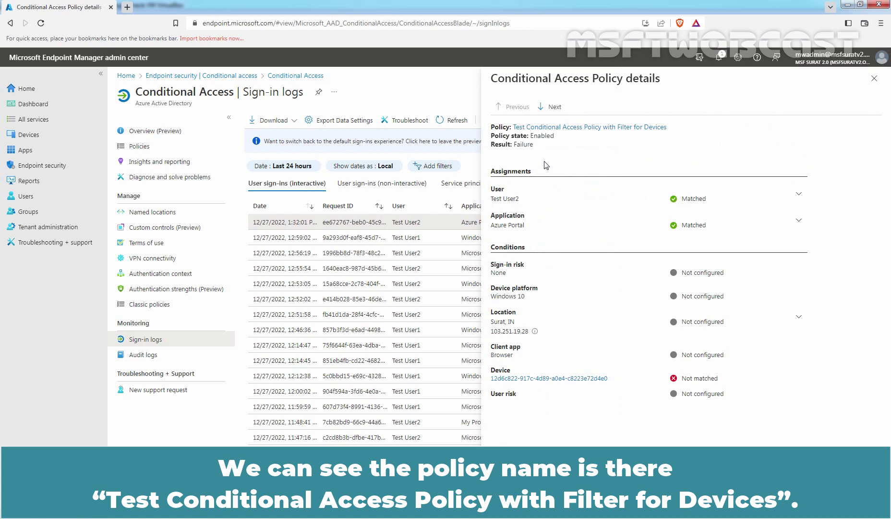